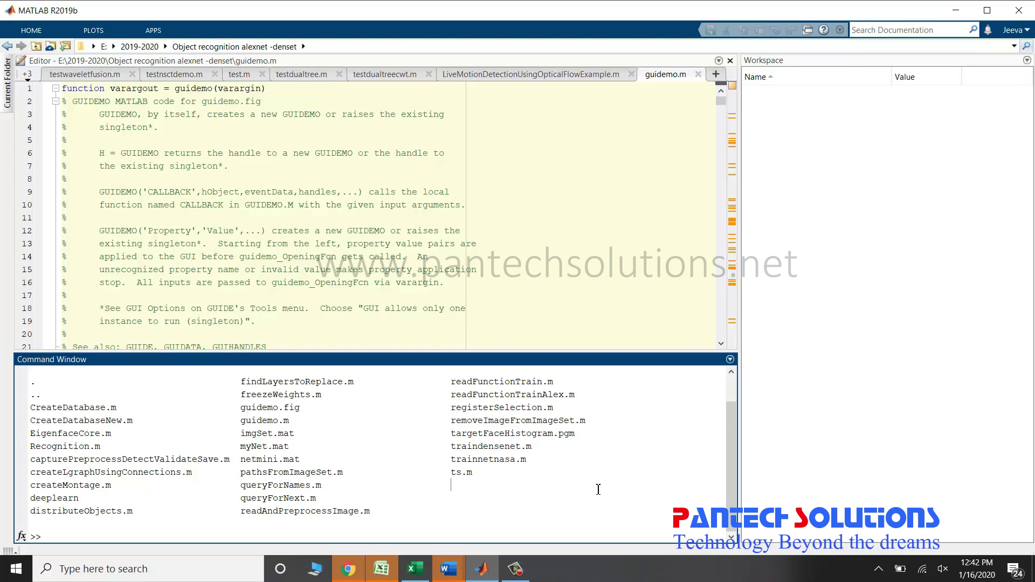
Rerun the recalled cd command to the project folder and start guidemo
key(Up)
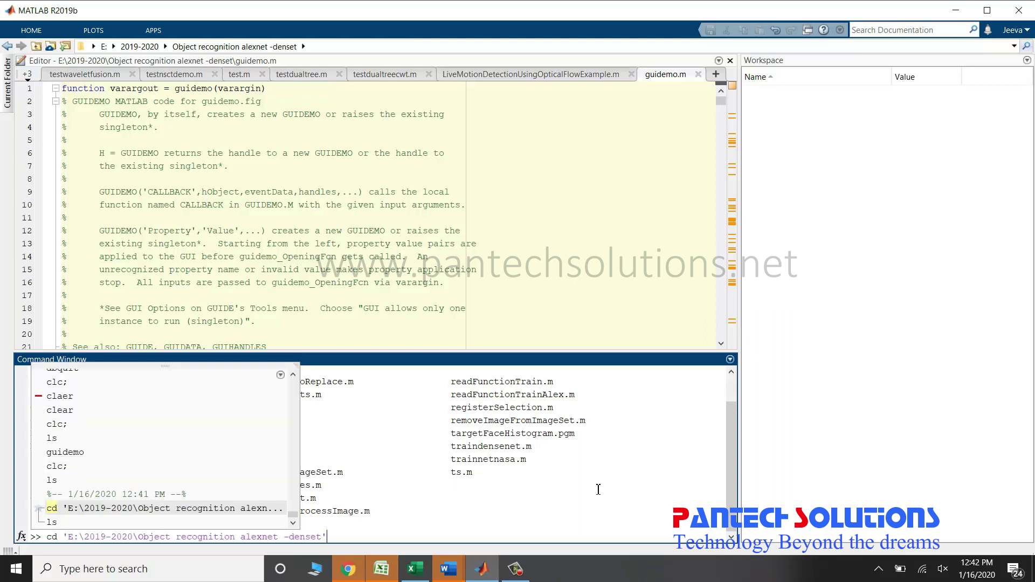
text(guidemo)
key(Return)
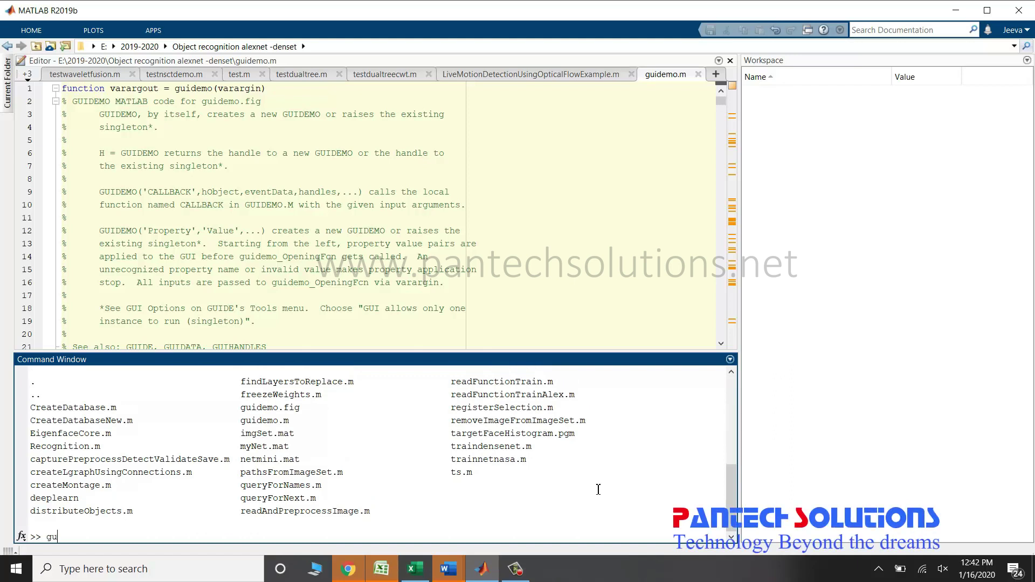
key(Return)
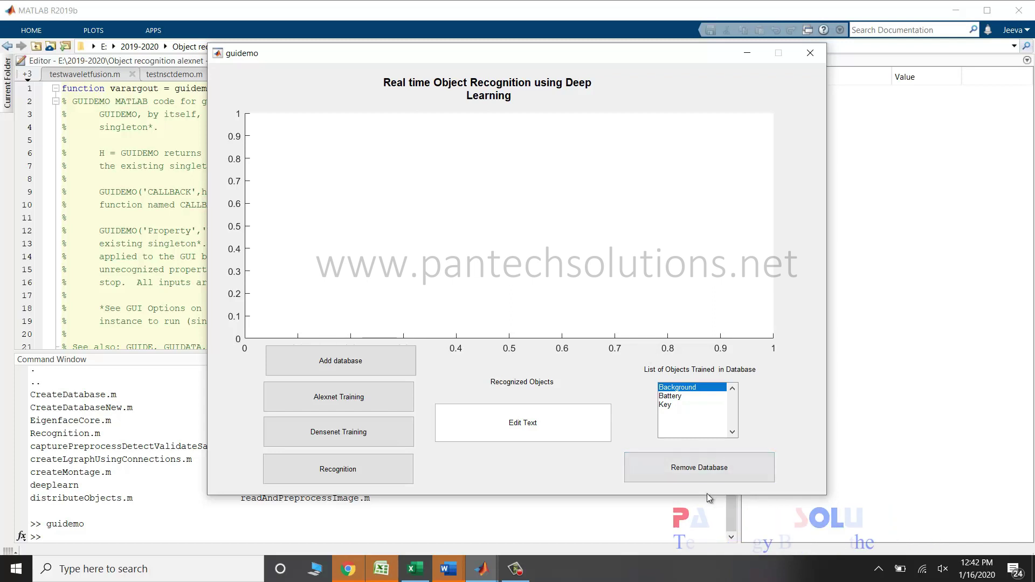
Remove the stored object database and dismiss the deletion notice
click(726, 475)
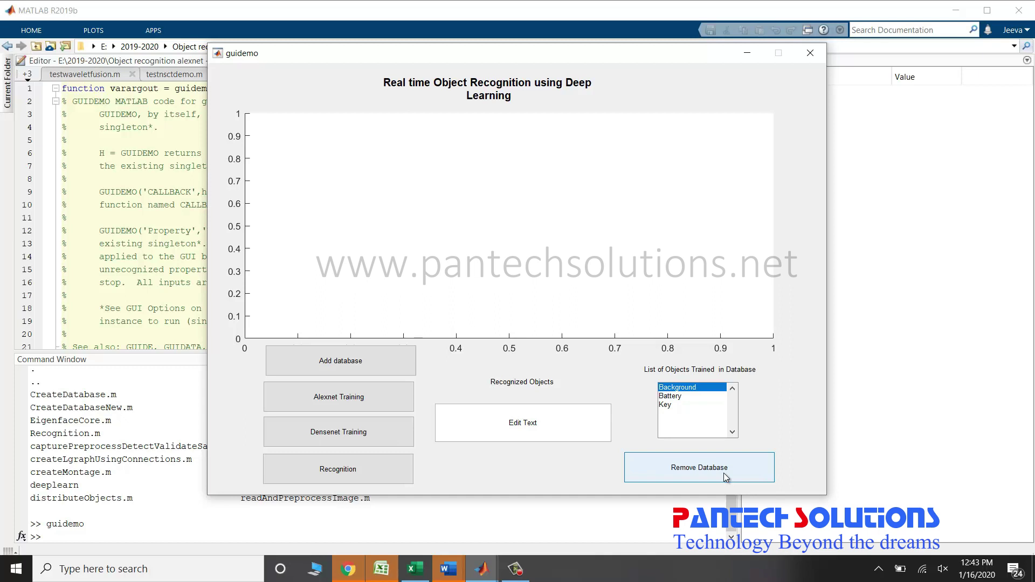
click(725, 477)
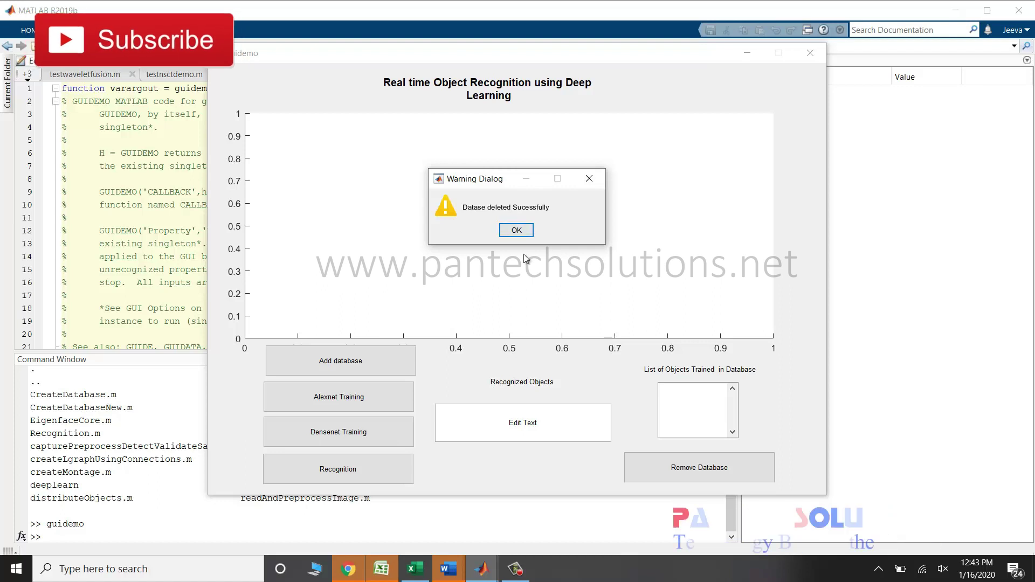
click(519, 231)
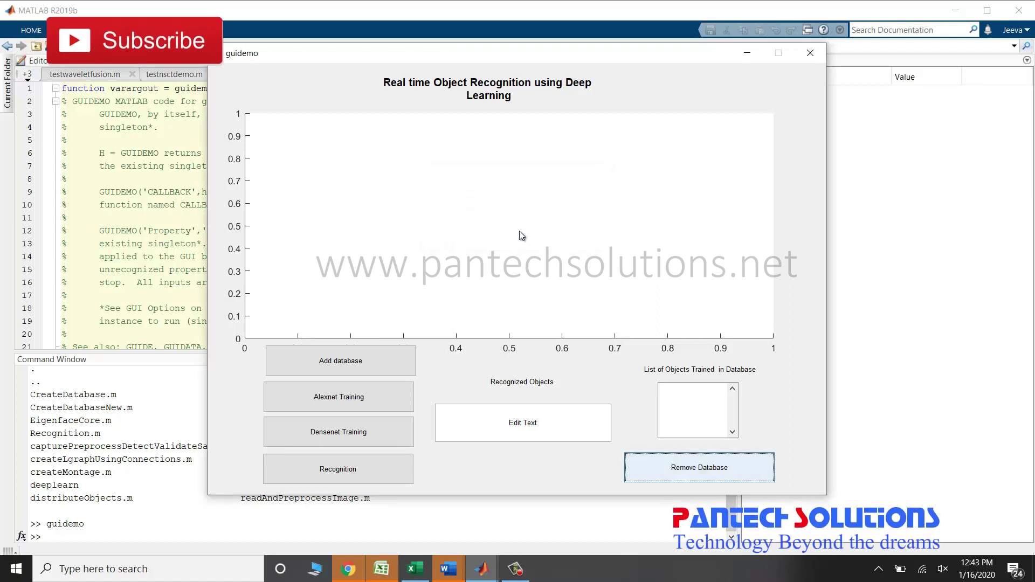
Start a new database and capture nine camera images of the empty background as Object 1
click(388, 357)
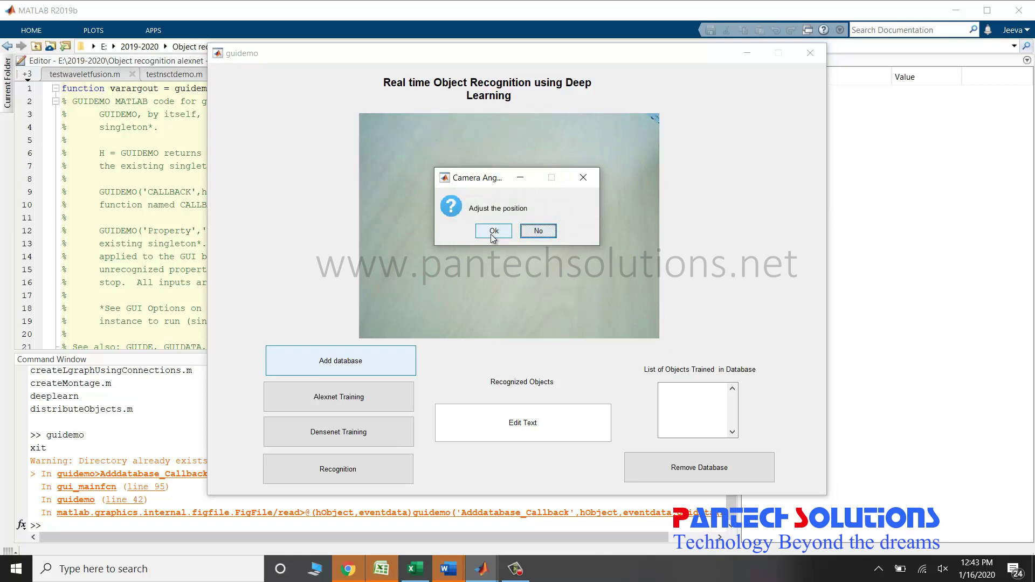
click(491, 234)
click(491, 234)
click(491, 233)
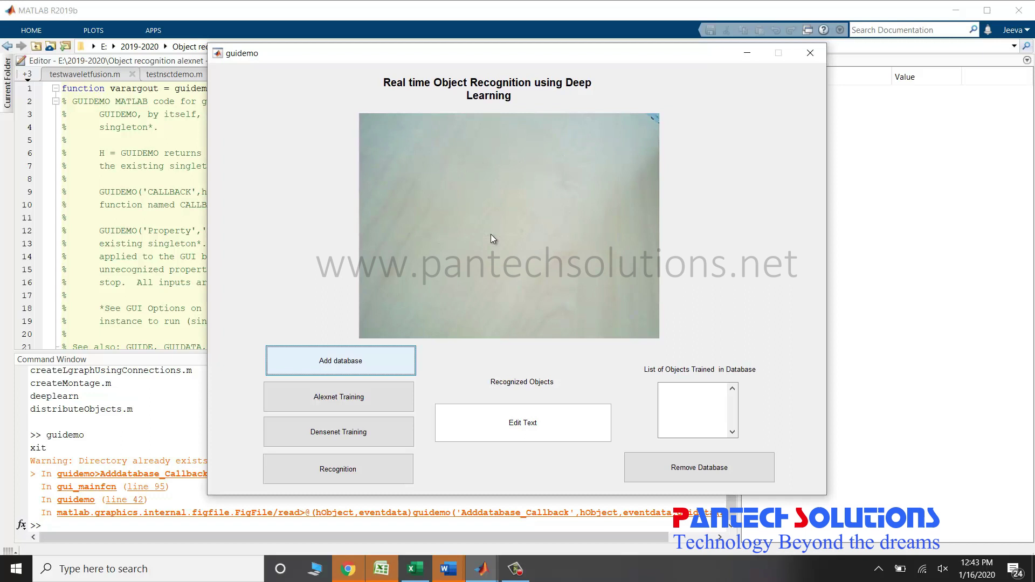
click(491, 234)
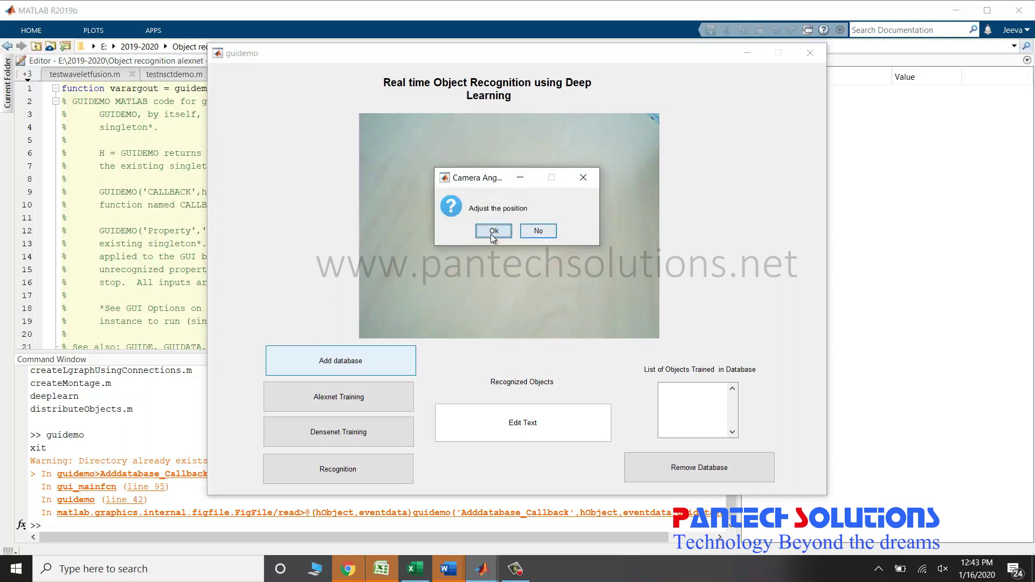
click(491, 234)
click(491, 234)
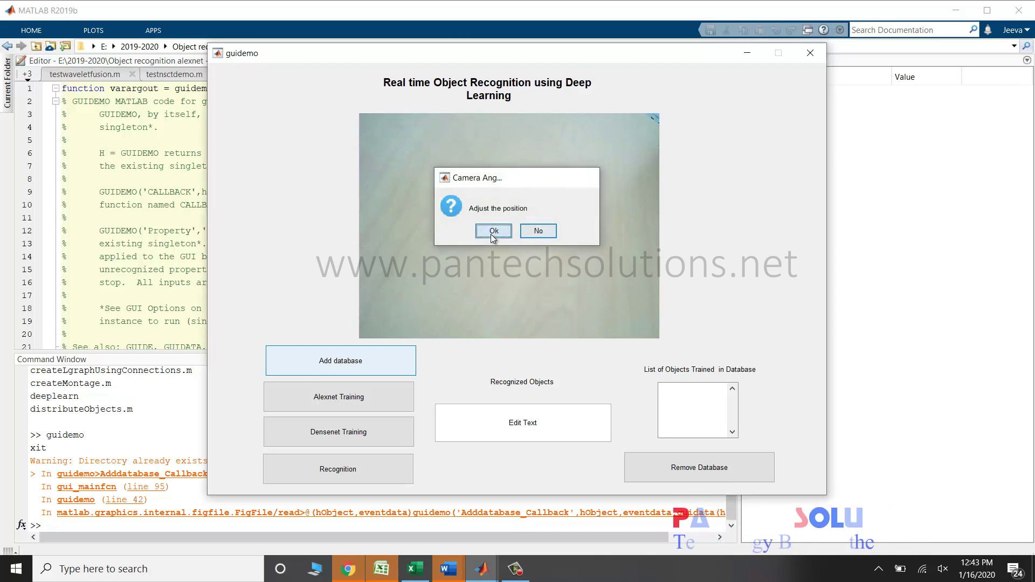
click(491, 234)
click(491, 233)
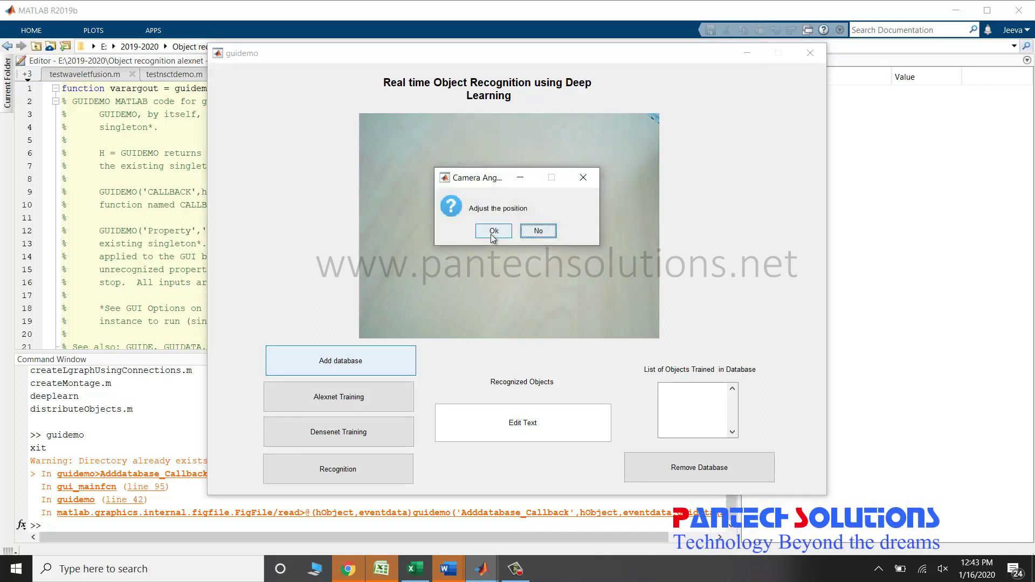
click(491, 233)
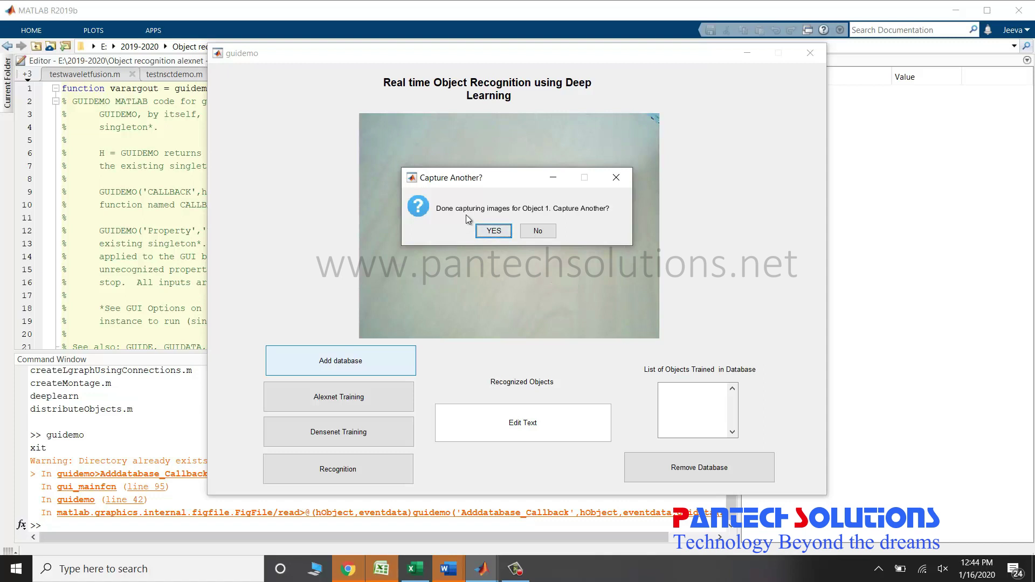
Capture another object and take seven camera images of the battery as Object 2
click(502, 232)
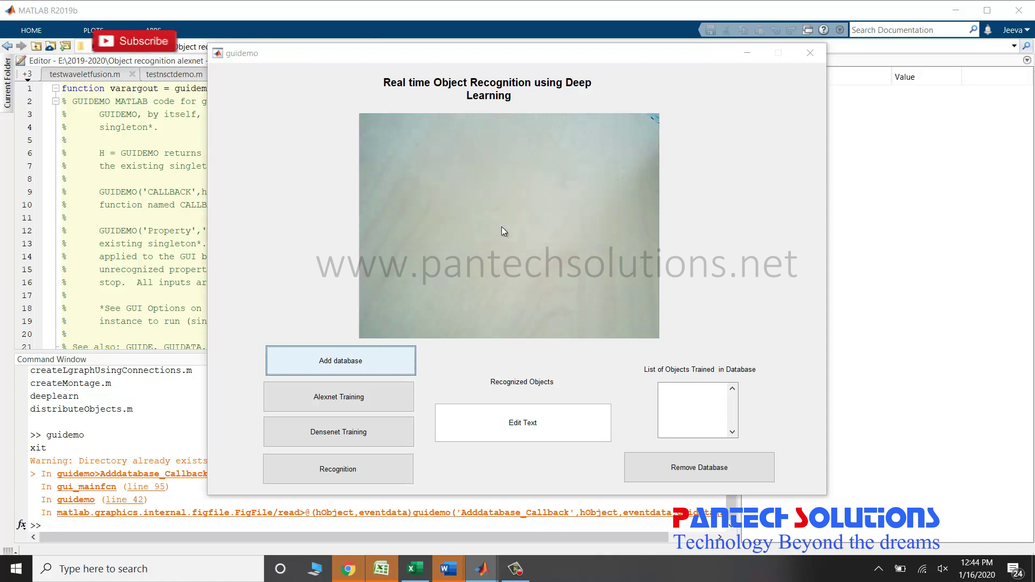
click(500, 231)
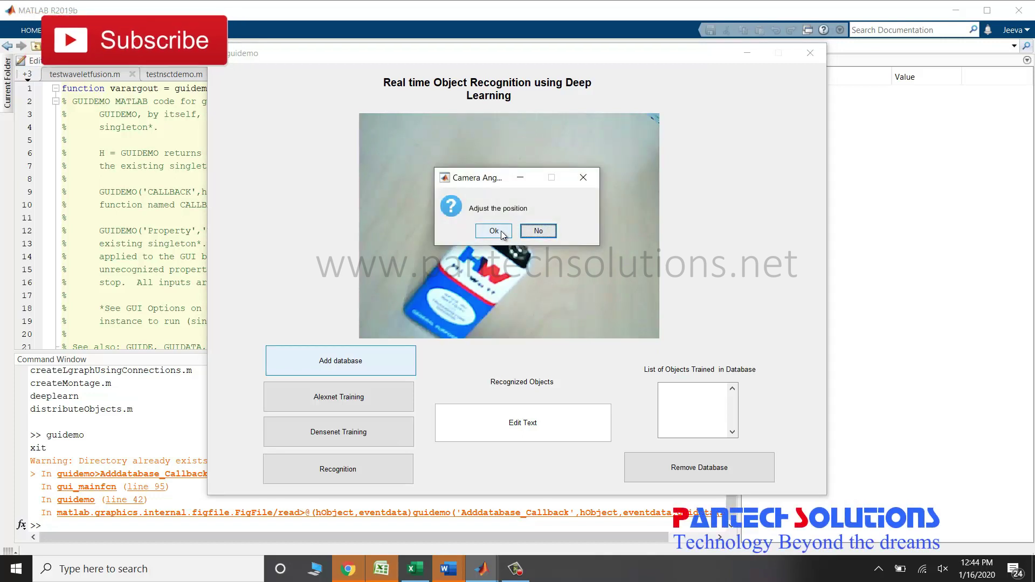
click(495, 231)
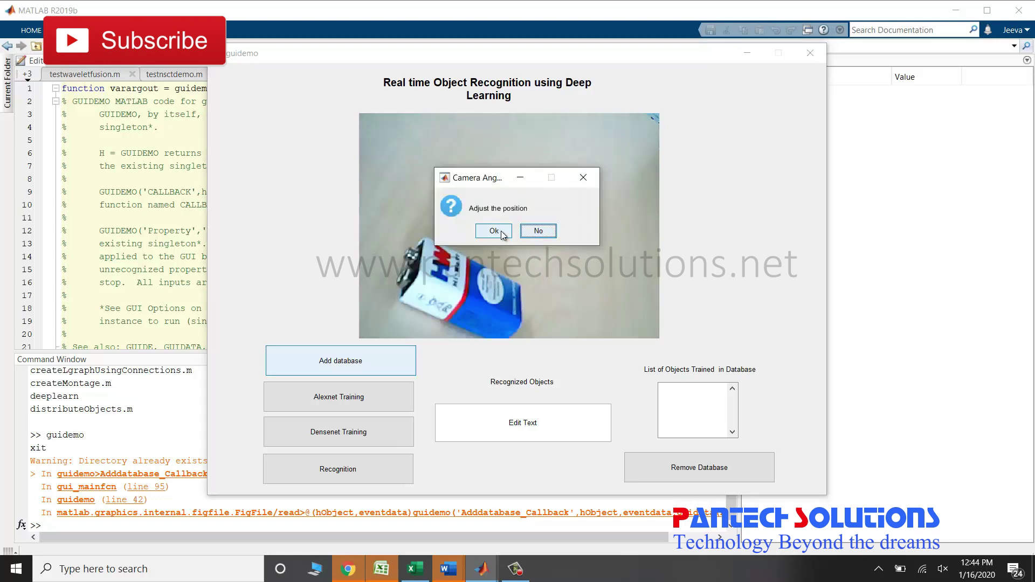
click(500, 232)
click(501, 230)
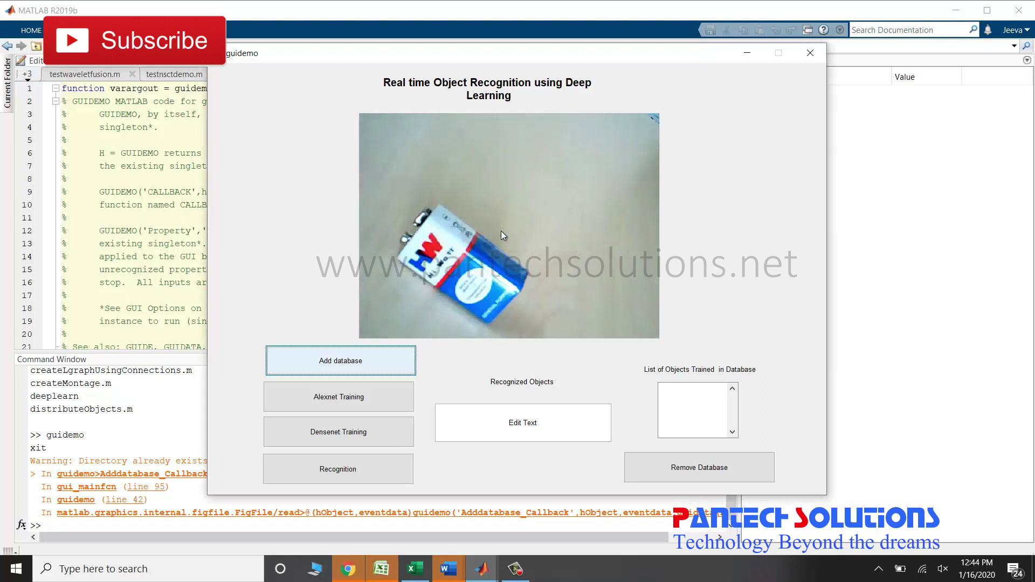
click(501, 231)
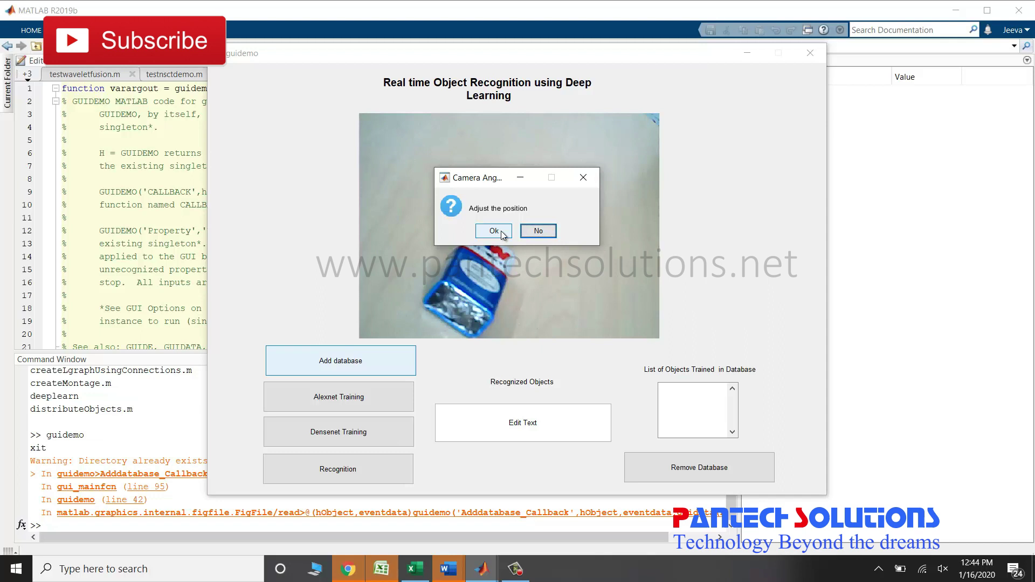
click(501, 231)
click(500, 231)
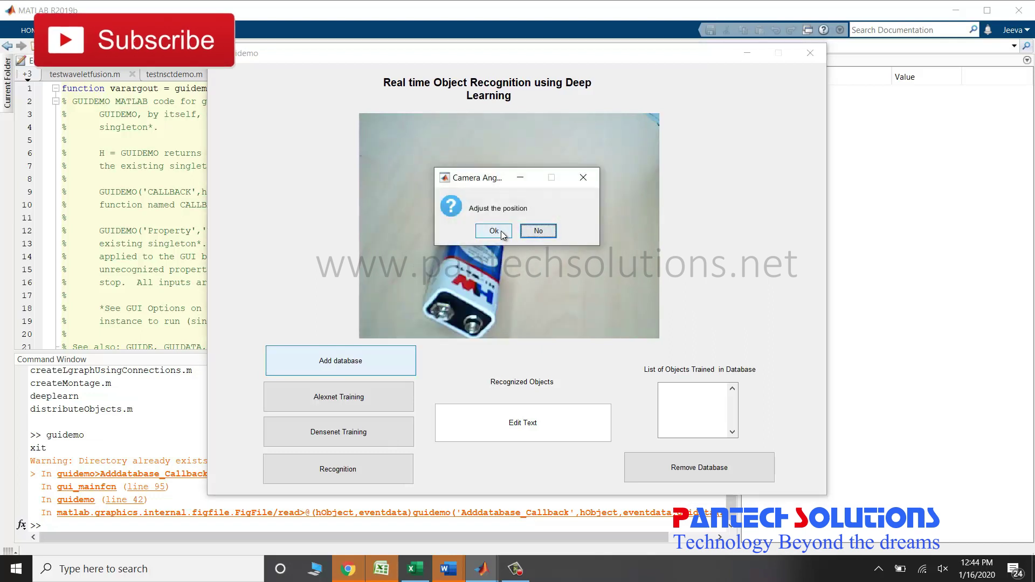
click(500, 231)
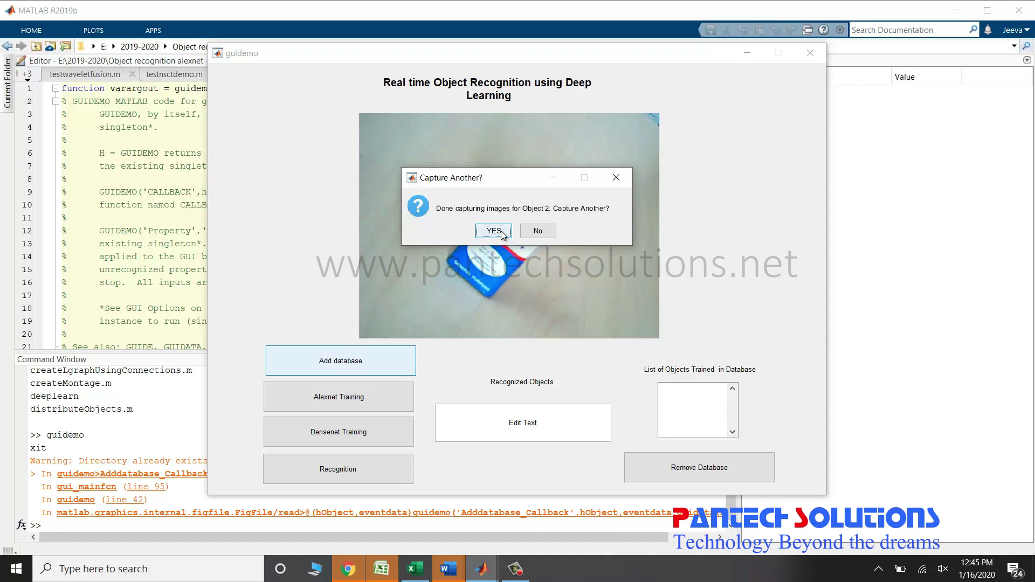
Capture eight images of the key as Object 3, then decline further captures
click(495, 232)
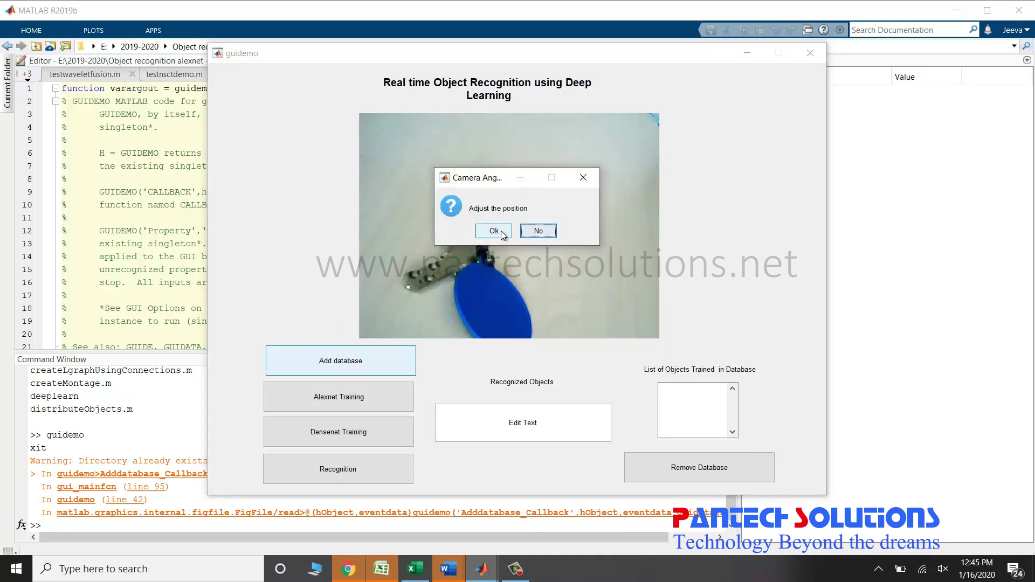
click(500, 231)
click(500, 231)
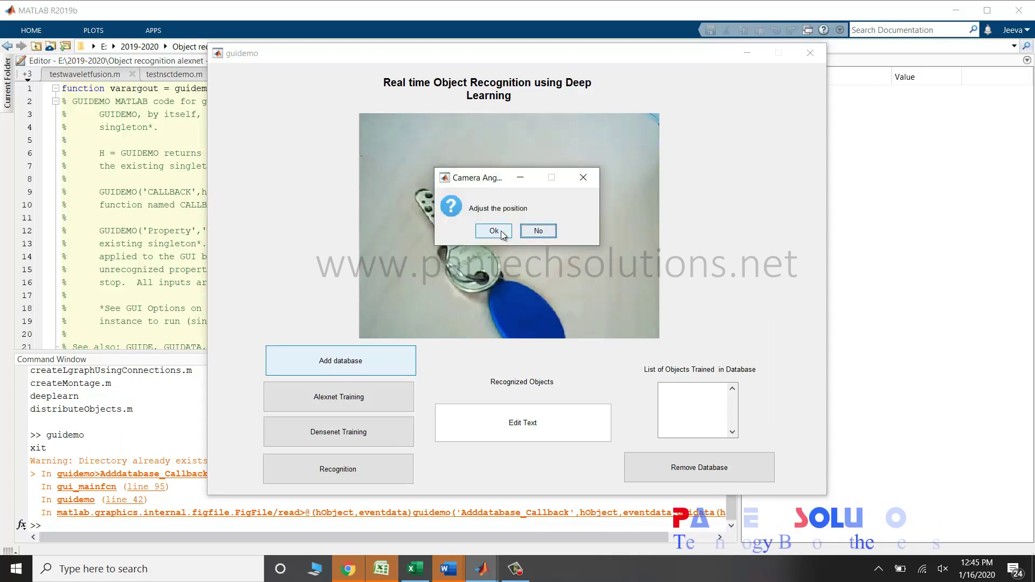
click(501, 230)
click(500, 231)
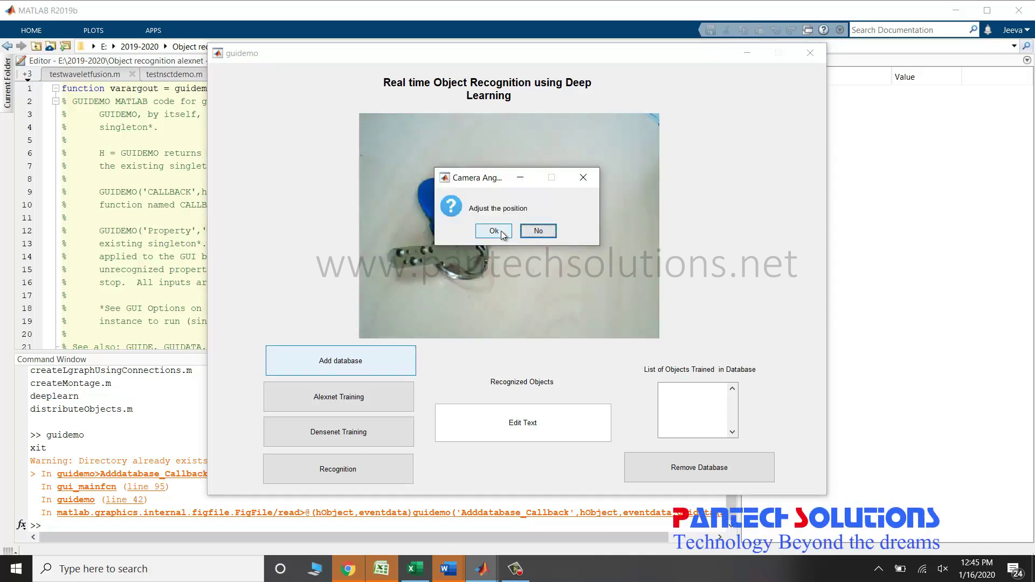
click(501, 231)
click(500, 230)
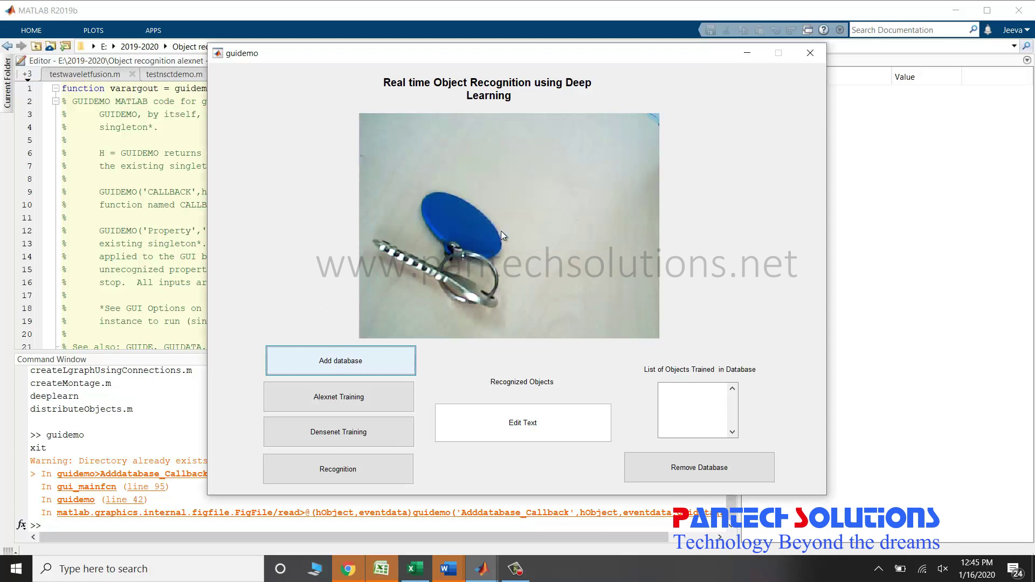
click(500, 231)
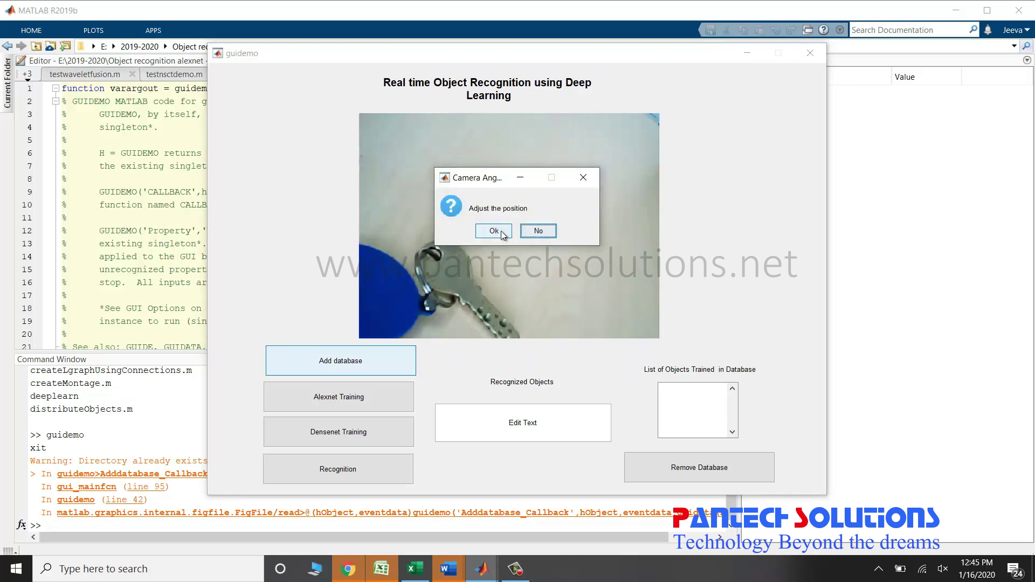
click(500, 231)
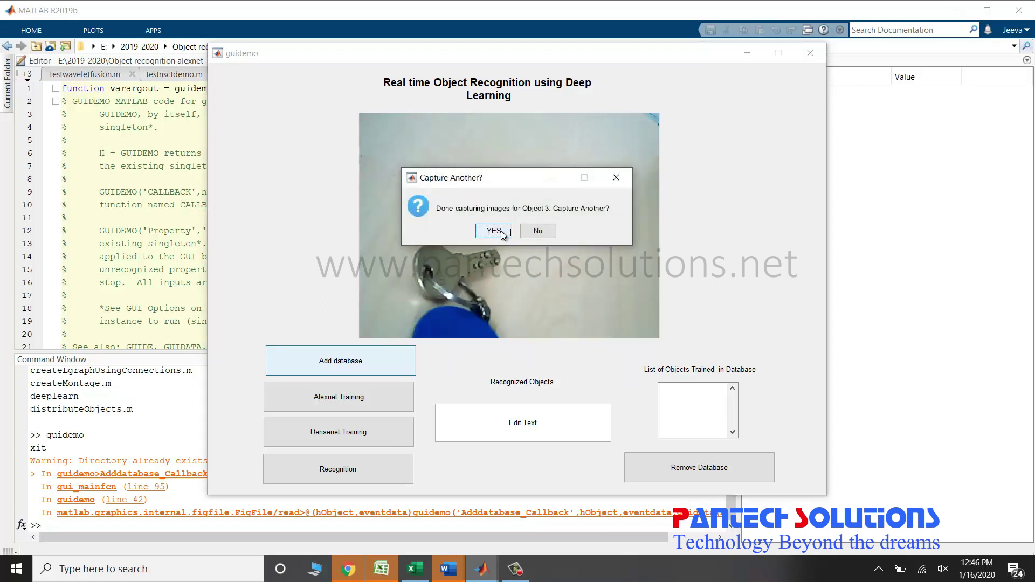
click(538, 231)
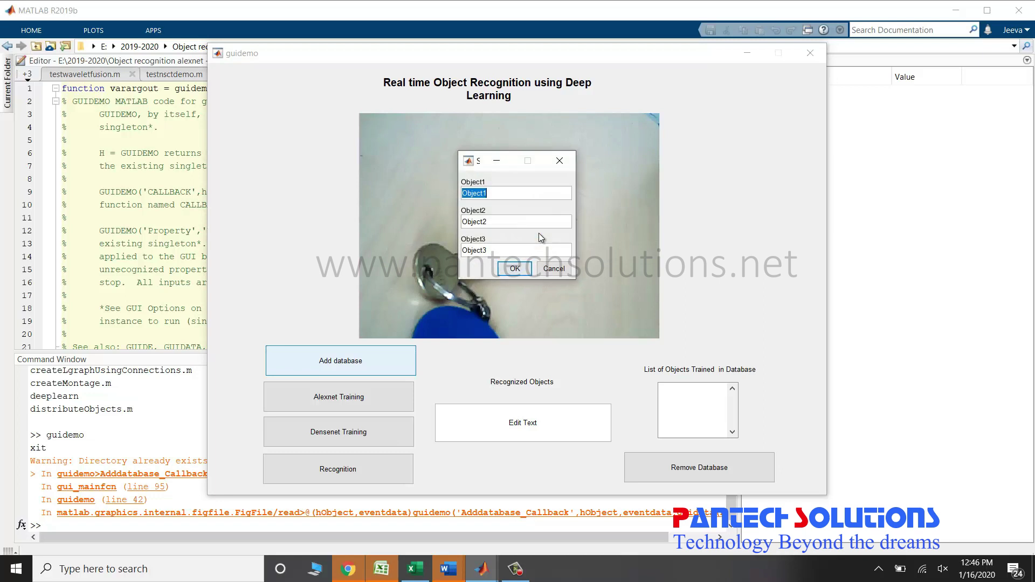
text(Backgr)
text(ound)
Enter the names Background, Battery and Key for Object1–3 and confirm
key(Tab)
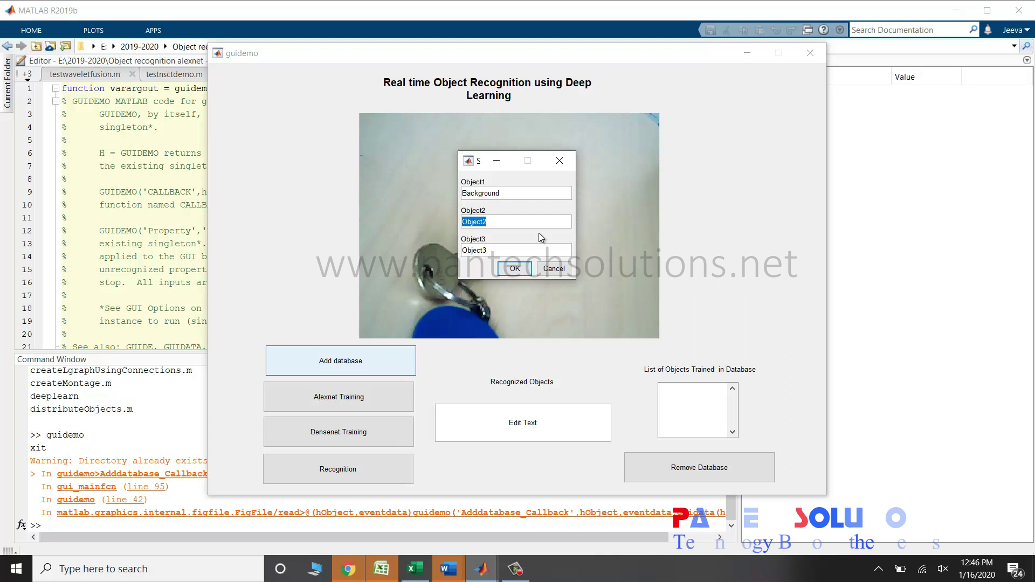
text(Bat)
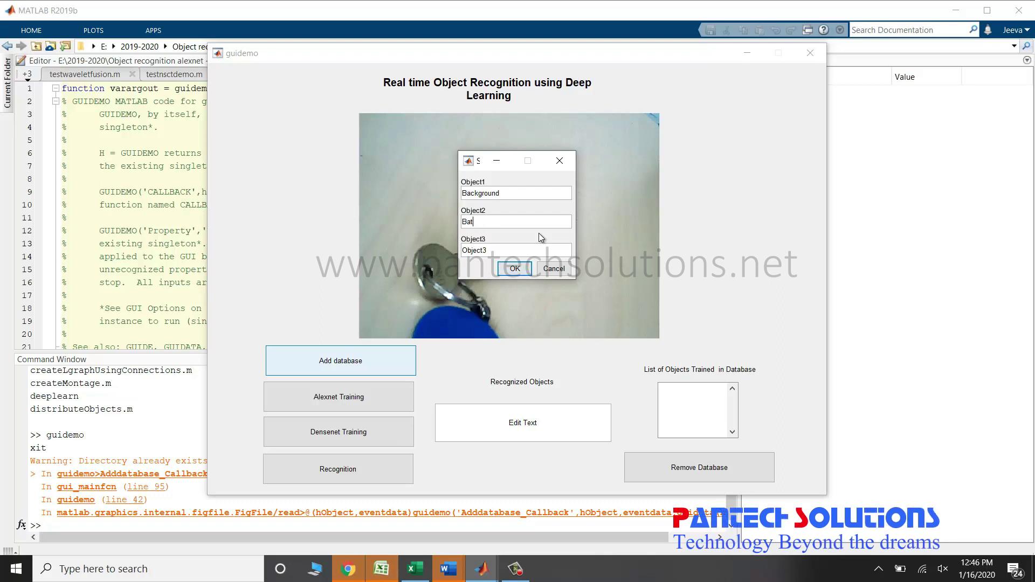
text(tery)
key(Tab)
text(K)
text(ey)
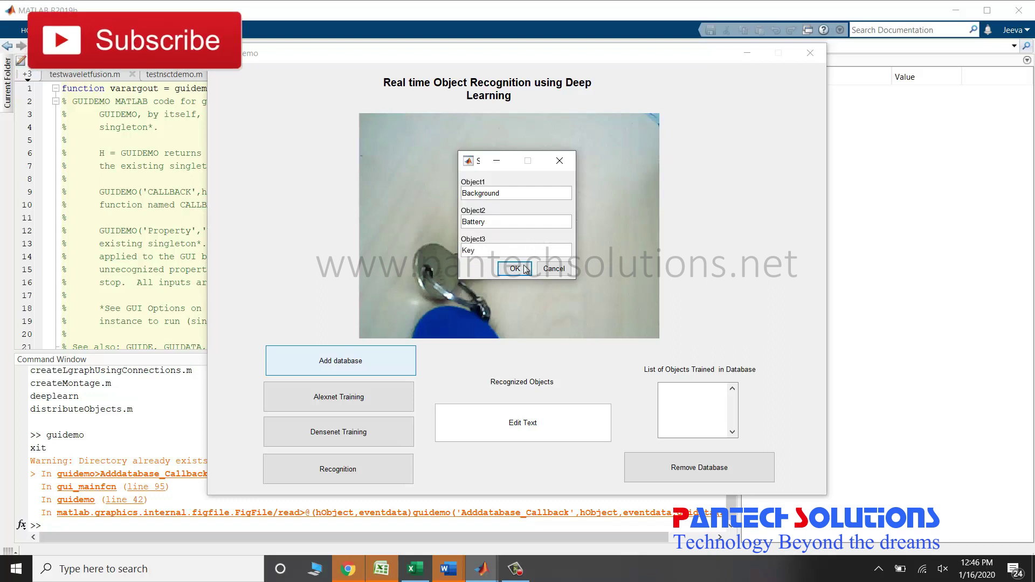
click(522, 267)
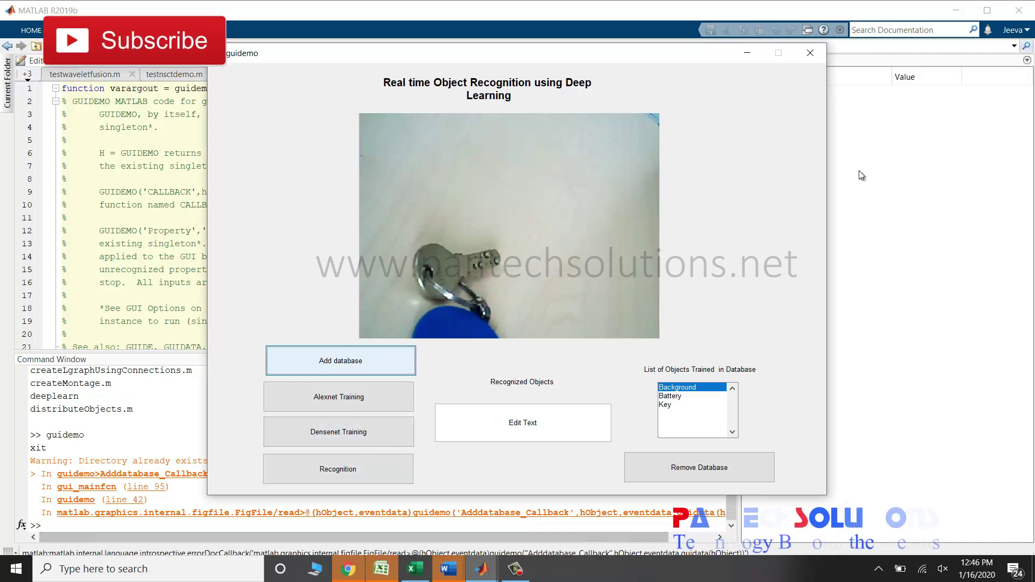
Open the captured images folder in File Explorer from MATLAB's current folder bar, then maximize Explorer
click(810, 52)
click(458, 52)
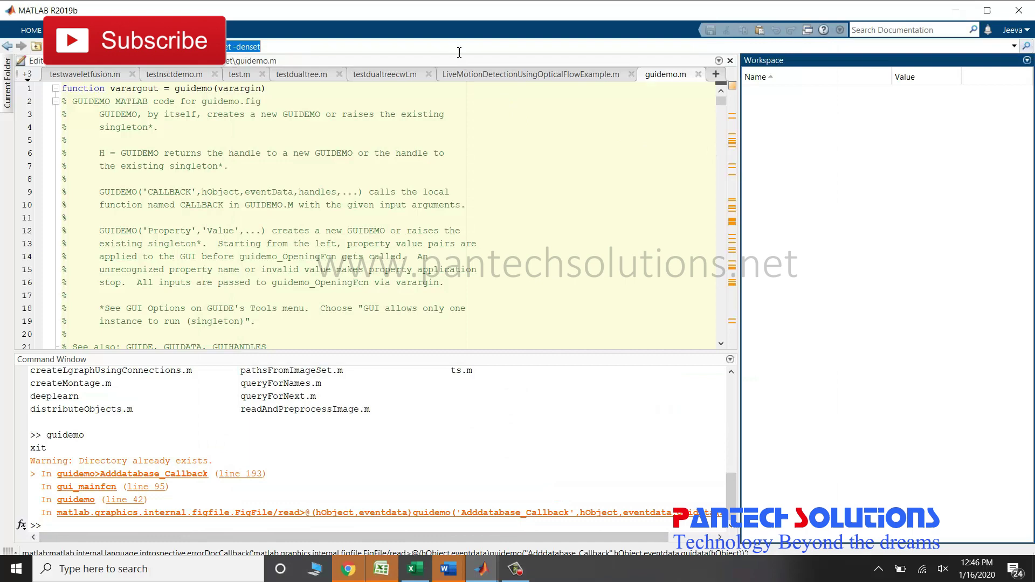
double_click(574, 150)
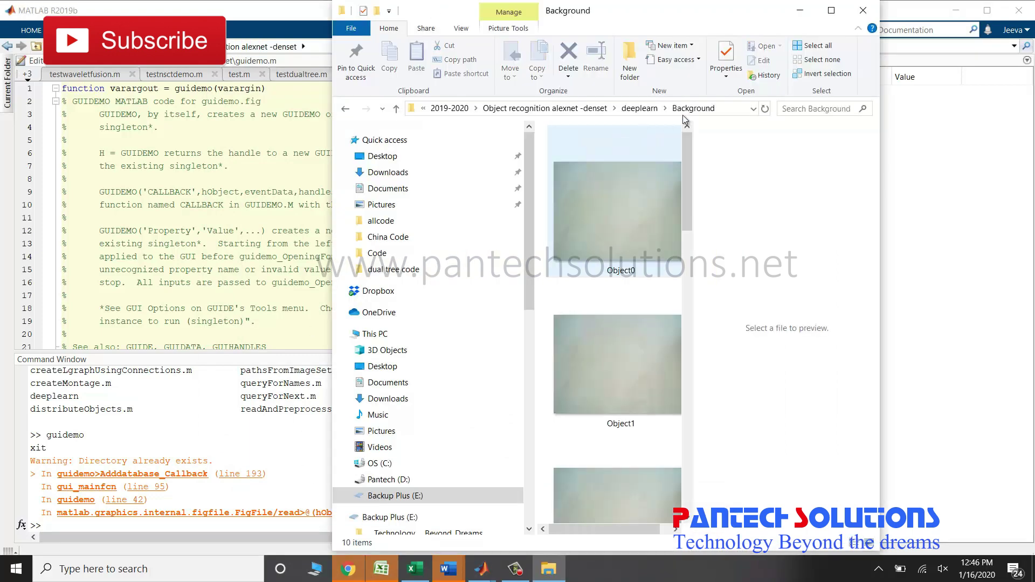
click(830, 11)
Browse the Battery and Key folders in deeplearn to view their captured images
click(416, 103)
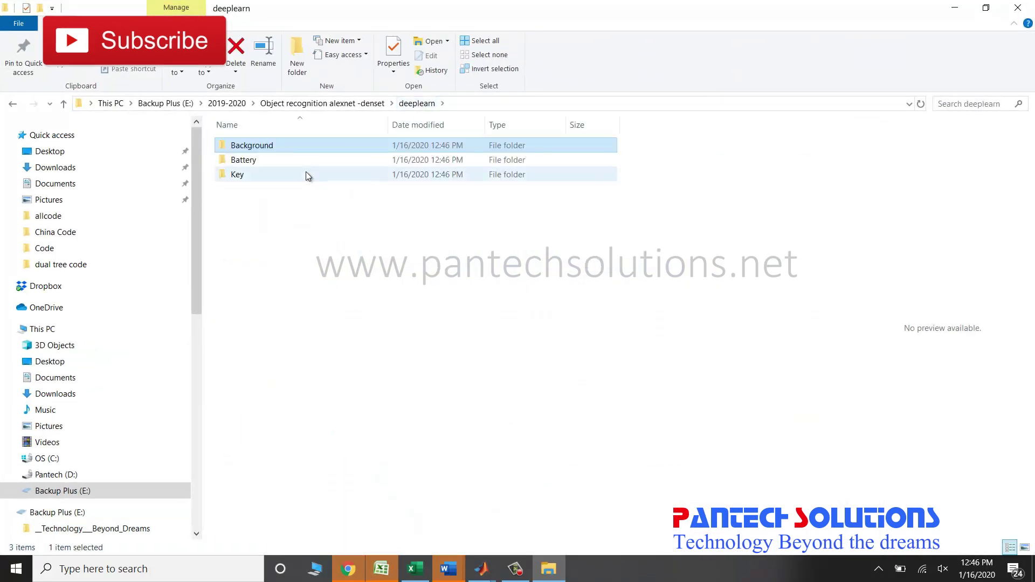
click(306, 165)
double_click(305, 165)
click(416, 102)
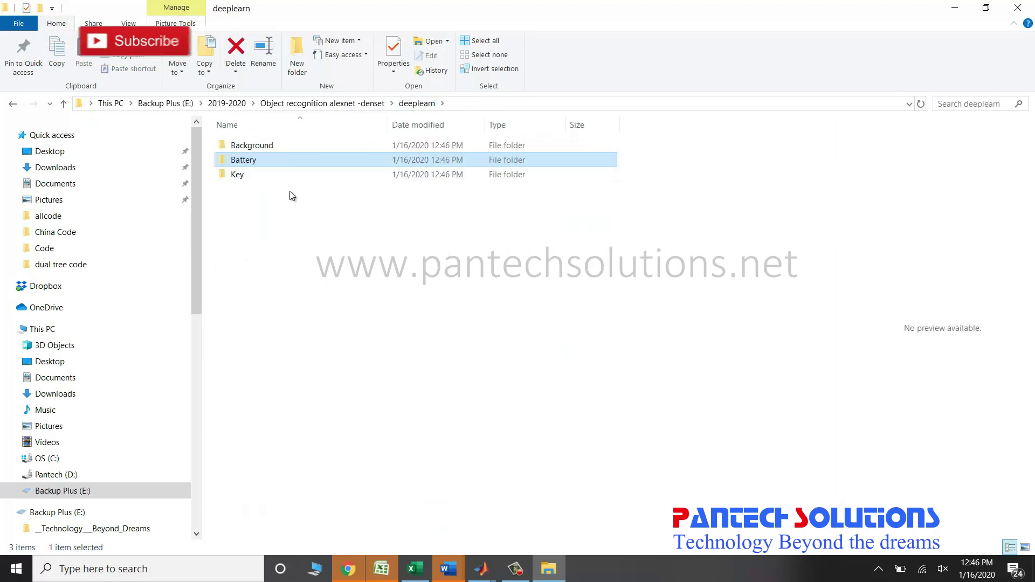
double_click(276, 179)
Bring guidemo back and run Alexnet Training through all 18 iterations
click(954, 8)
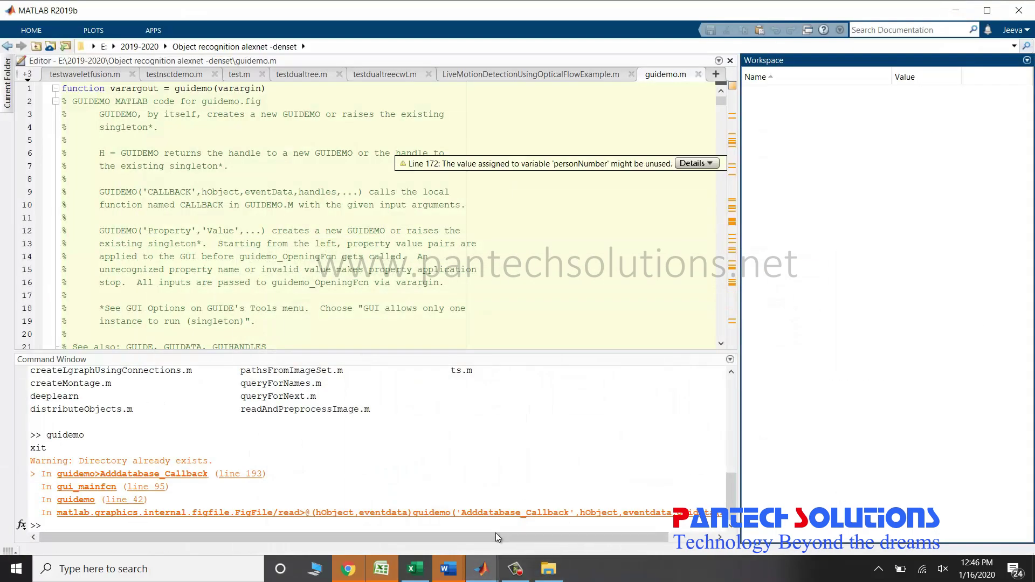
mouse_move(481, 568)
click(540, 485)
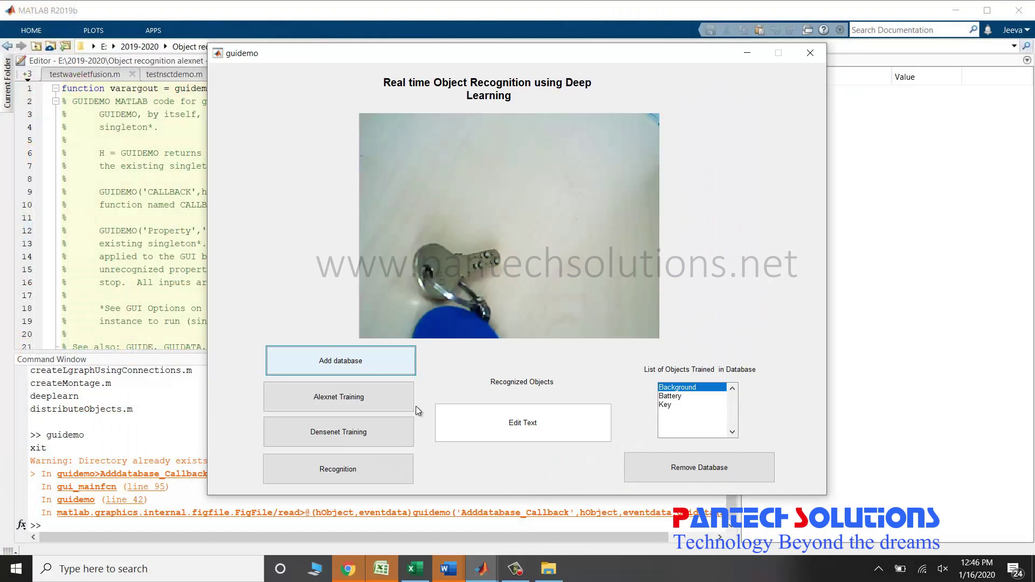
click(379, 397)
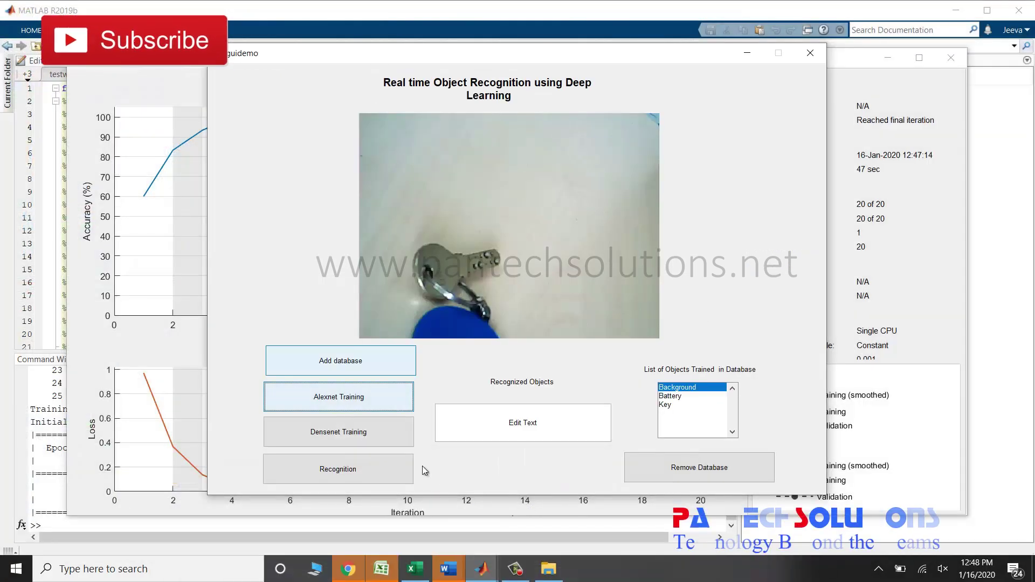
Run Densenet Training to completion, taking 3 min 23 sec
click(371, 440)
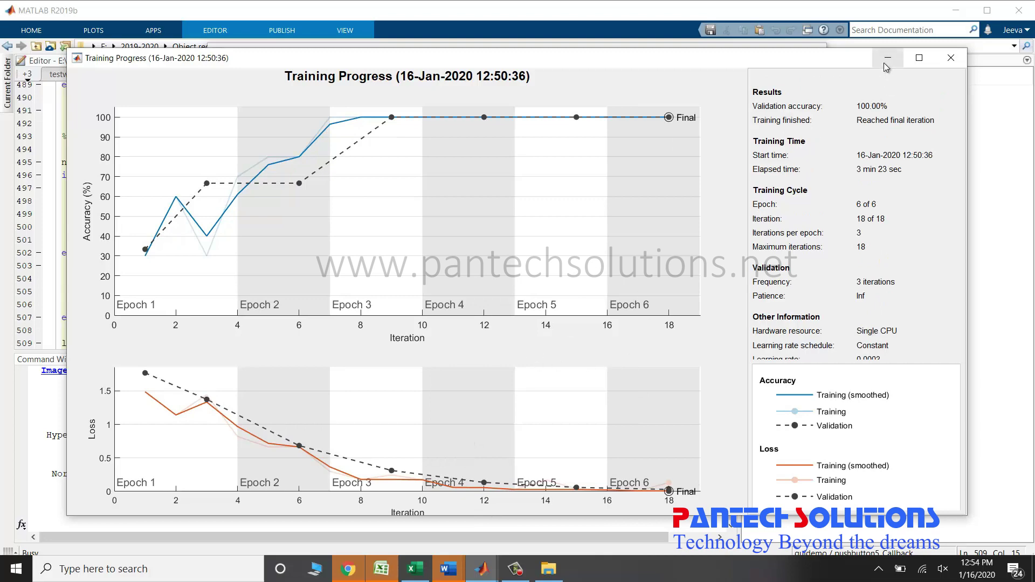
Minimize the Training Progress window and dismiss the Process Completed notice
click(884, 62)
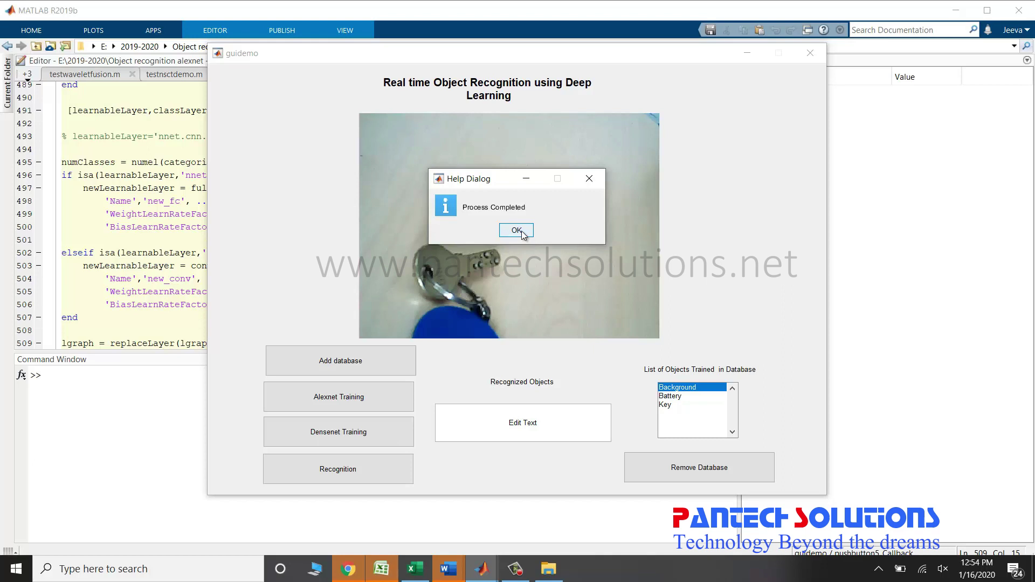
click(517, 231)
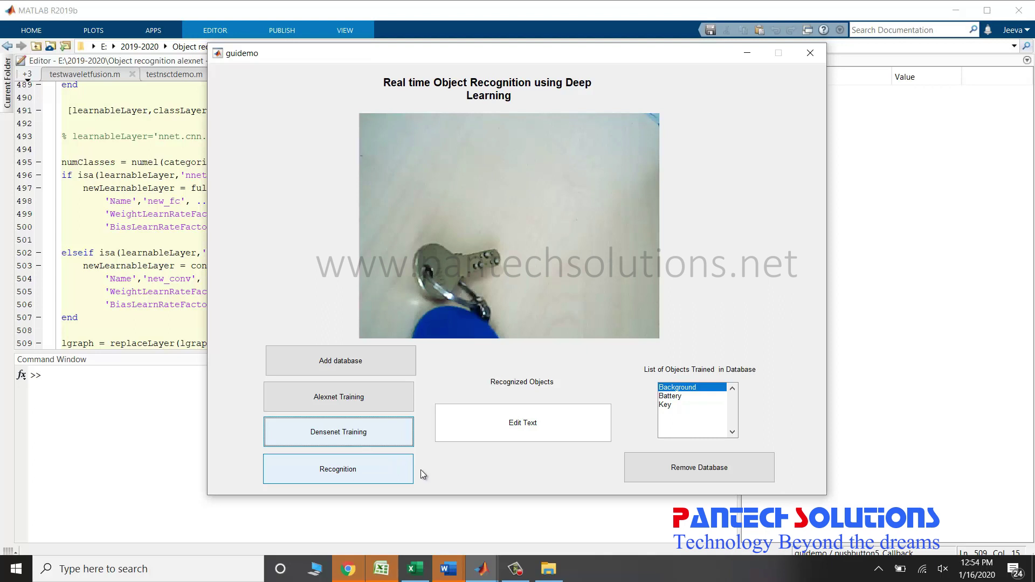
Start live recognition in guidemo so the key held before the webcam is identified as Key
click(396, 469)
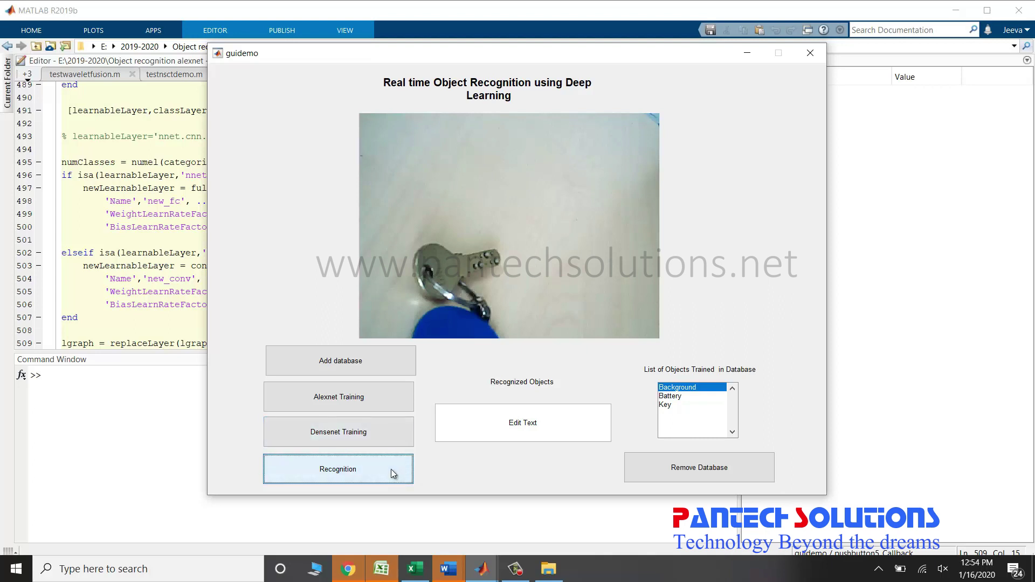